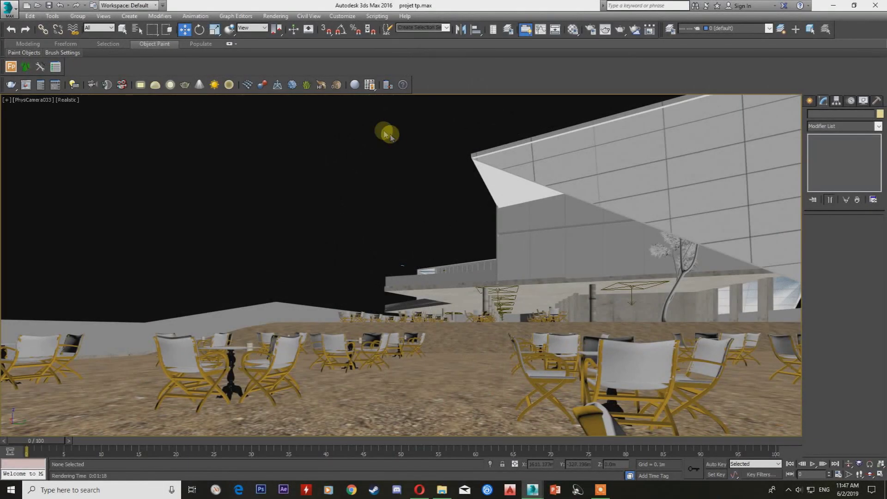
Select the left table-and-chairs group and the ground plane, then clear the selection
{"action": "left_click", "coordinate": [250, 346]}
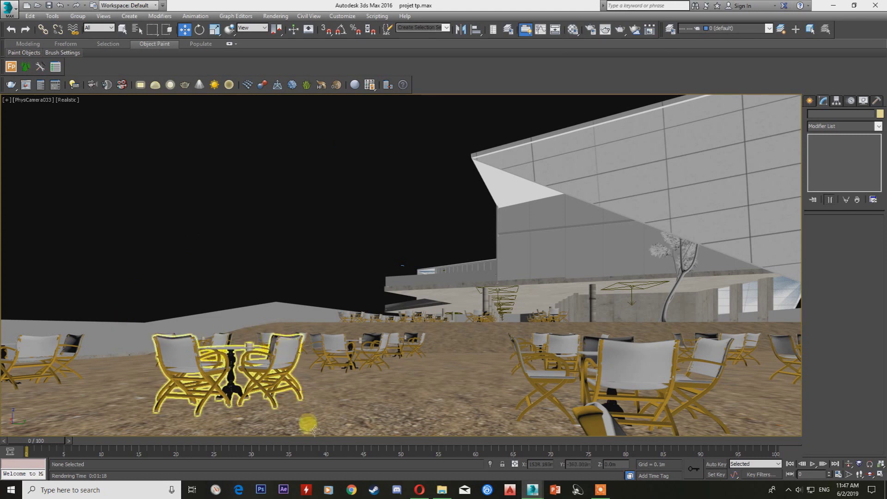
{"action": "left_click", "coordinate": [318, 420]}
{"action": "left_click", "coordinate": [294, 410]}
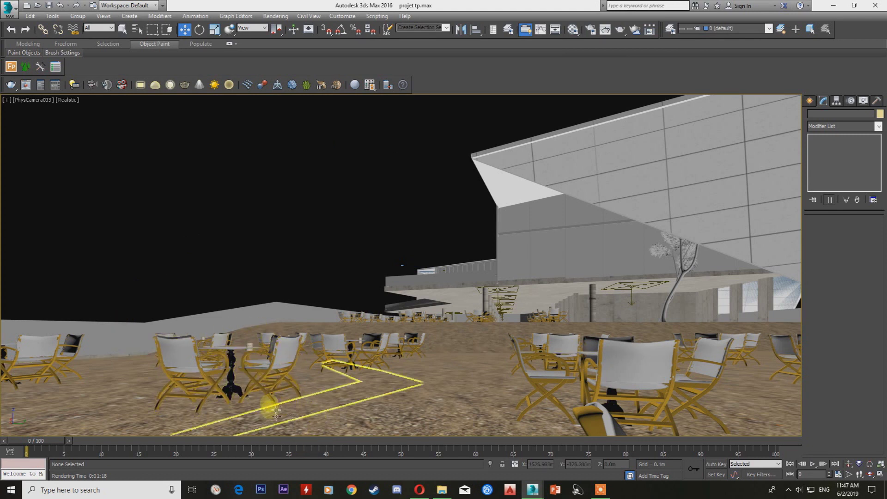
{"action": "left_click", "coordinate": [386, 386]}
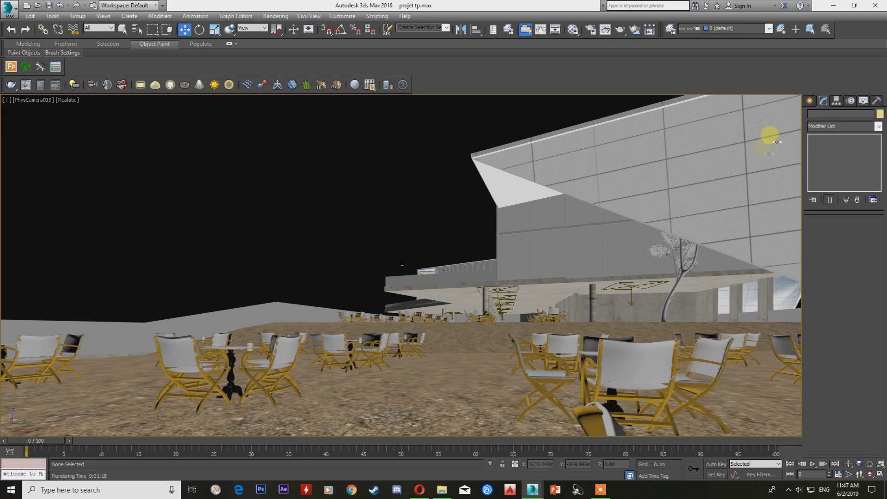
Place a V-Ray dome light, VRayLight001, on the cafe terrace
{"action": "left_click", "coordinate": [812, 105]}
{"action": "left_click", "coordinate": [835, 117]}
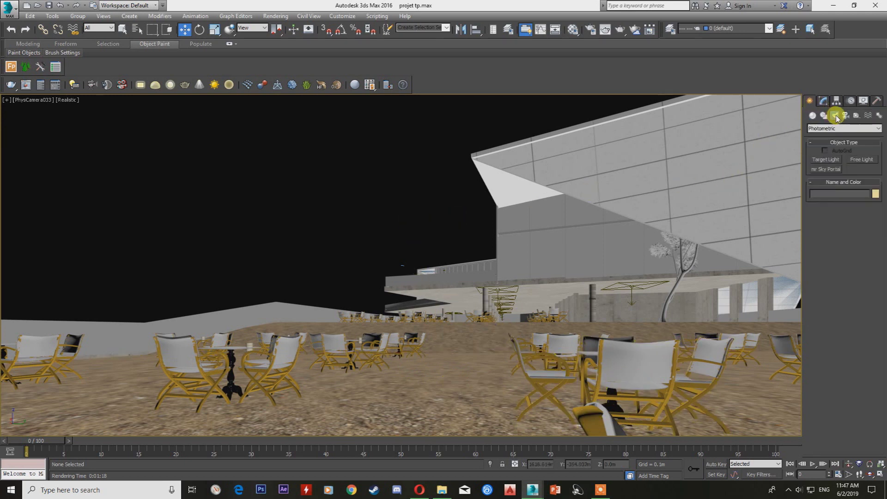
{"action": "left_click", "coordinate": [834, 133]}
{"action": "left_click", "coordinate": [835, 146]}
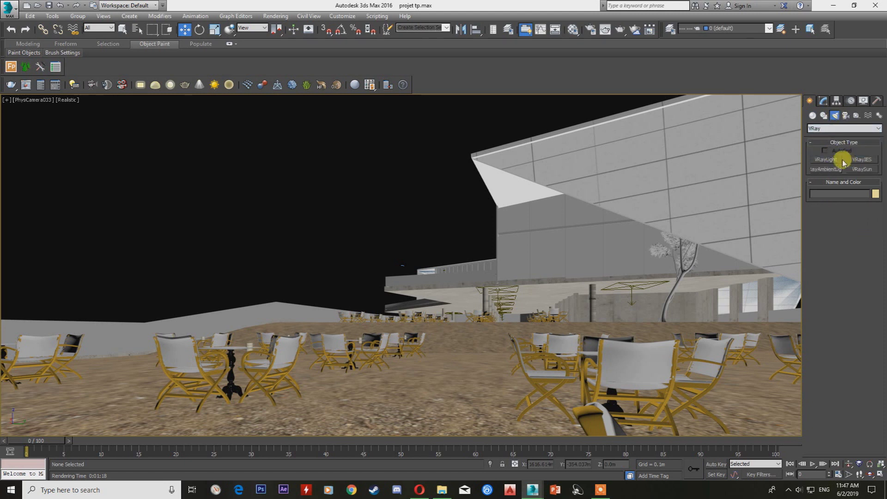
{"action": "left_click", "coordinate": [827, 159]}
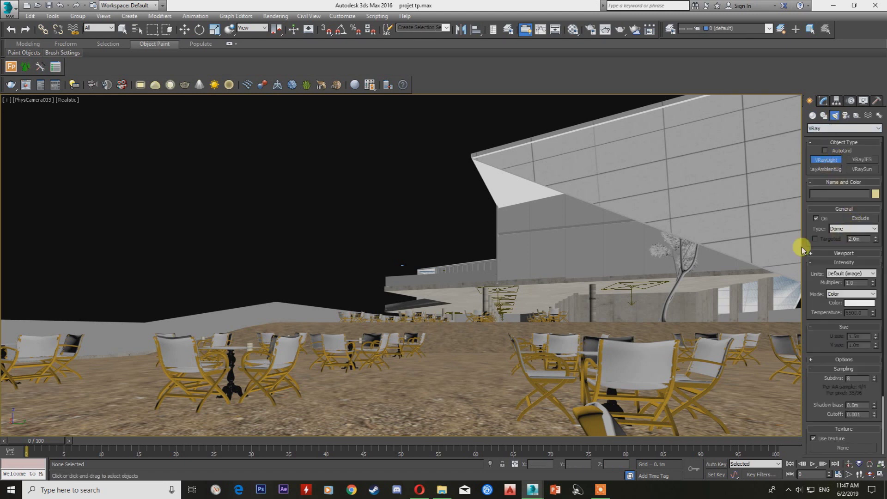
{"action": "left_click", "coordinate": [413, 389]}
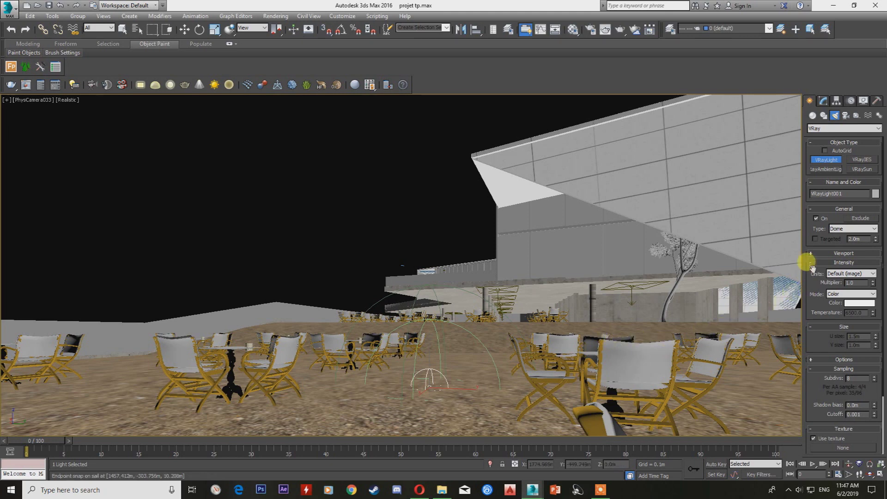
{"action": "right_click", "coordinate": [401, 138]}
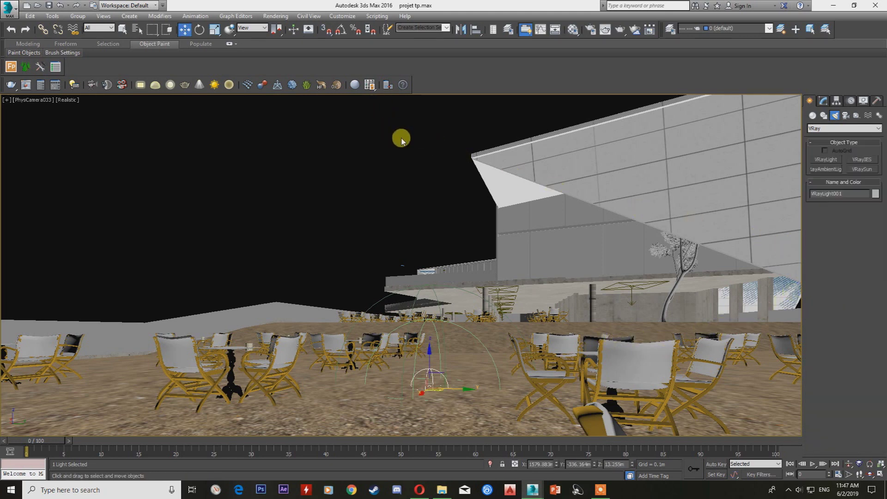
{"action": "key", "text": "m"}
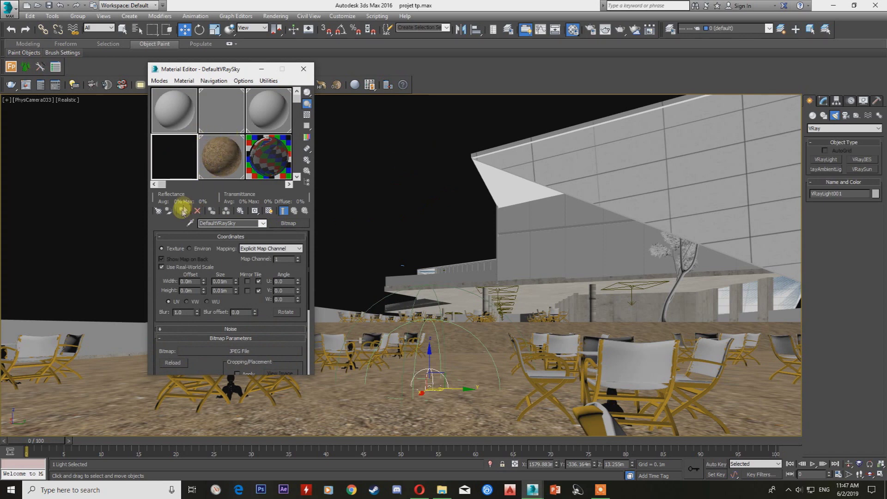
Put a new VRayHDRI map into a Material Editor sample slot and browse for its HDR image
{"action": "left_click", "coordinate": [176, 115]}
{"action": "left_click", "coordinate": [201, 200]}
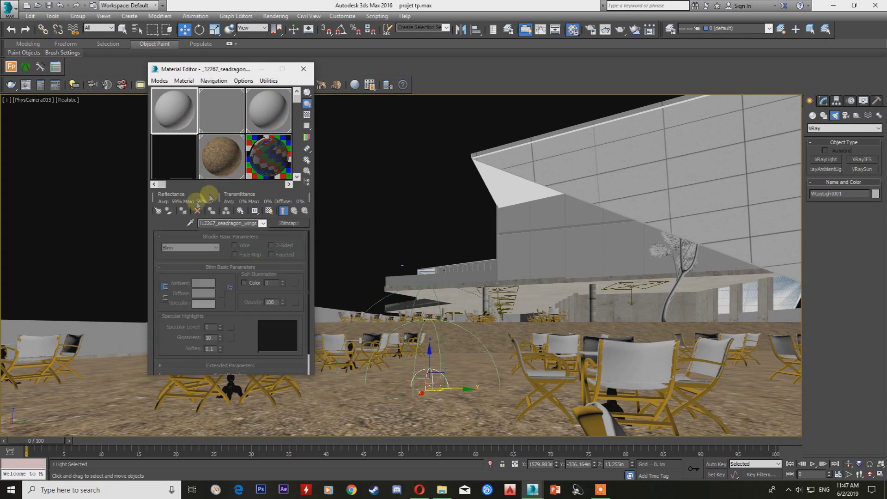
{"action": "left_click", "coordinate": [164, 212]}
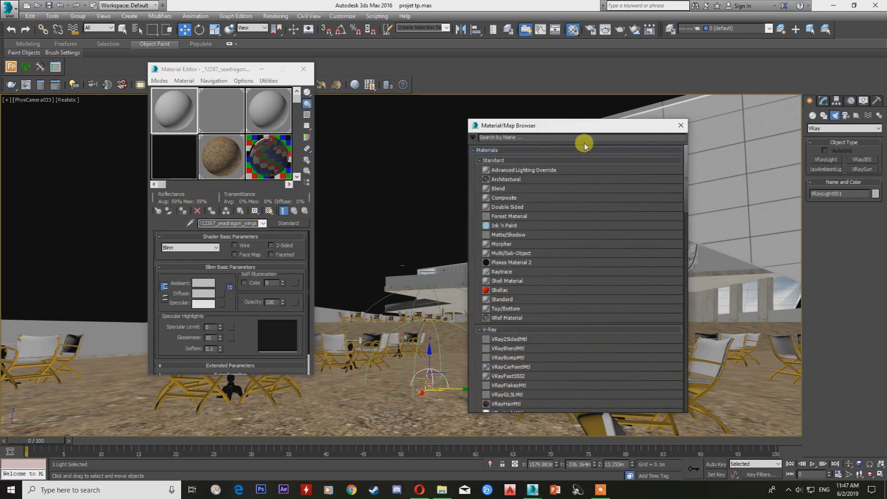
{"action": "type", "text": "vray"}
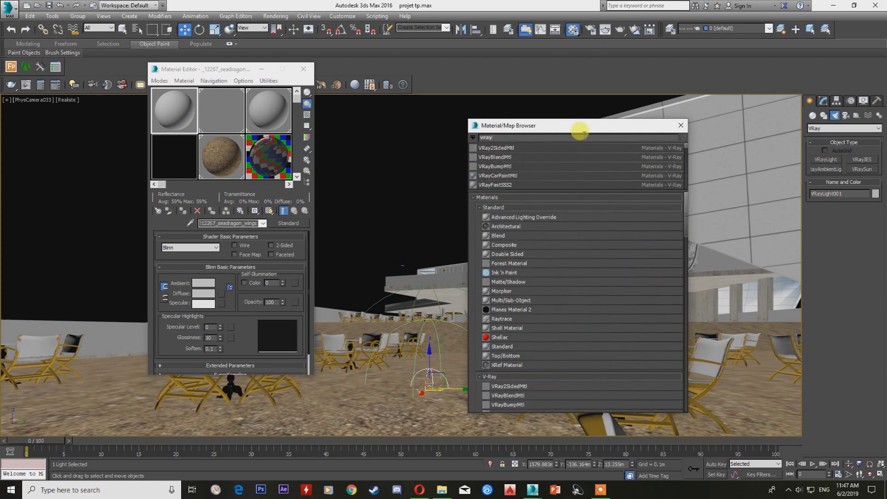
{"action": "type", "text": "hdri"}
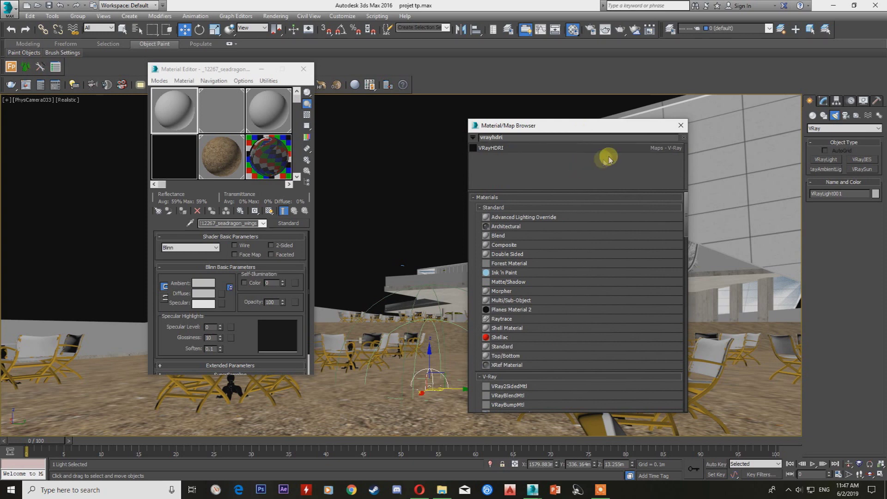
{"action": "double_click", "coordinate": [597, 148]}
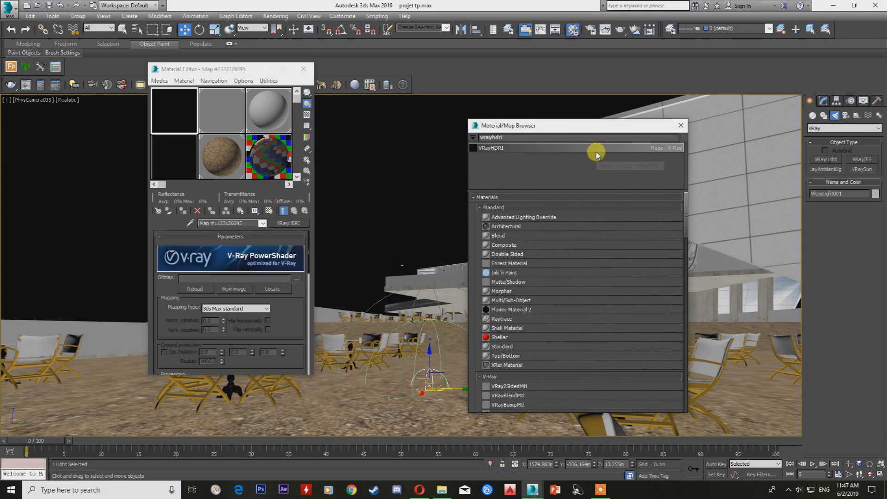
{"action": "left_click", "coordinate": [681, 126]}
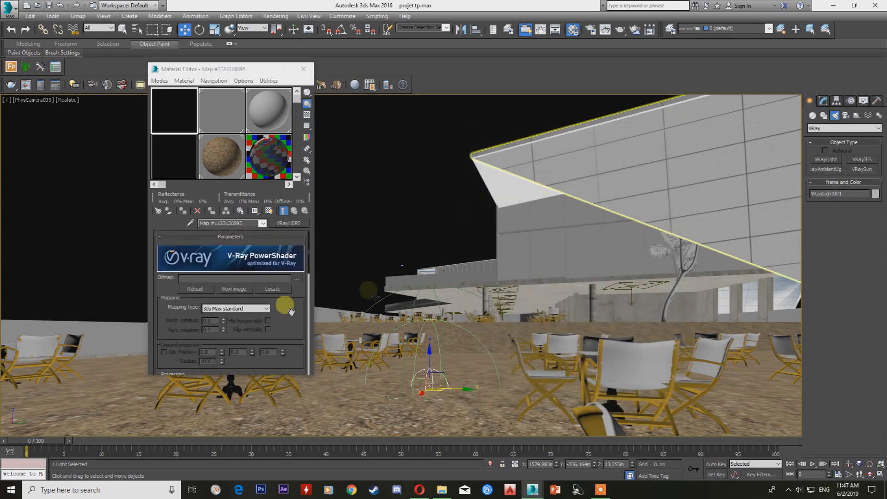
{"action": "left_click", "coordinate": [298, 278]}
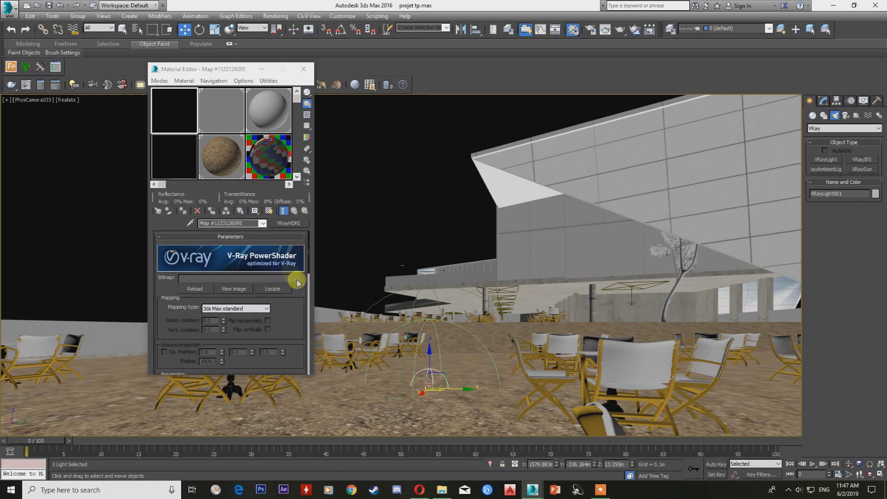
Load the sky .hdr from 3ds max library > hdri > cgaxis_hdri_skies_01_57 into the VRayHDRI map
{"action": "left_click", "coordinate": [328, 121]}
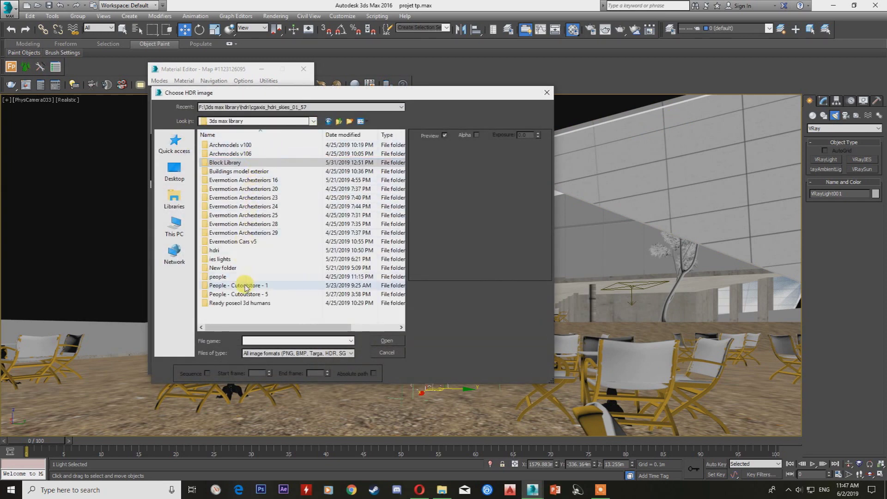
{"action": "double_click", "coordinate": [224, 250]}
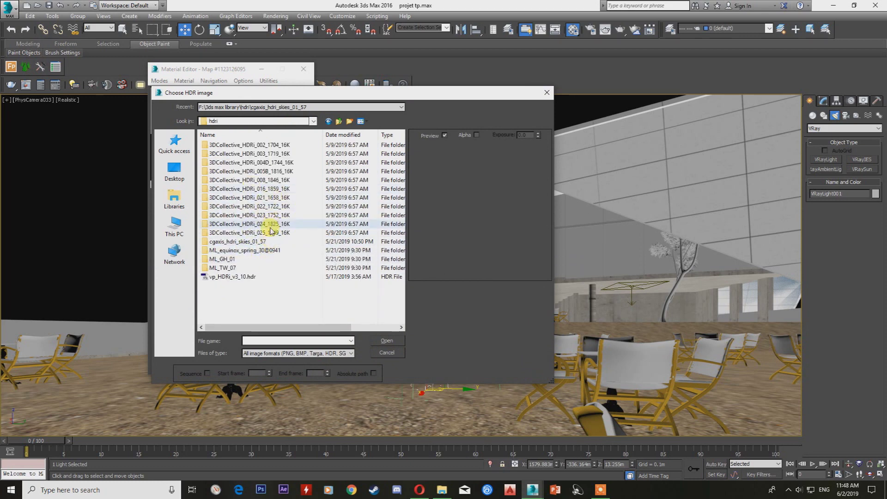
{"action": "double_click", "coordinate": [237, 242]}
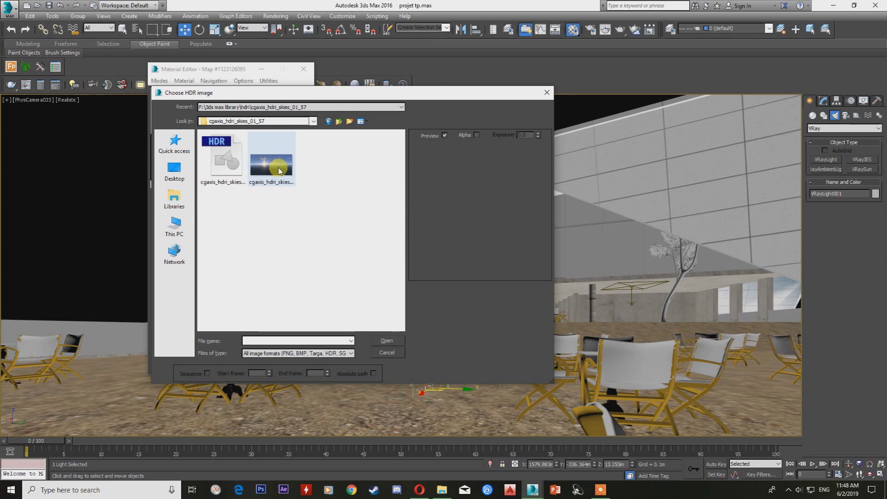
{"action": "double_click", "coordinate": [270, 174]}
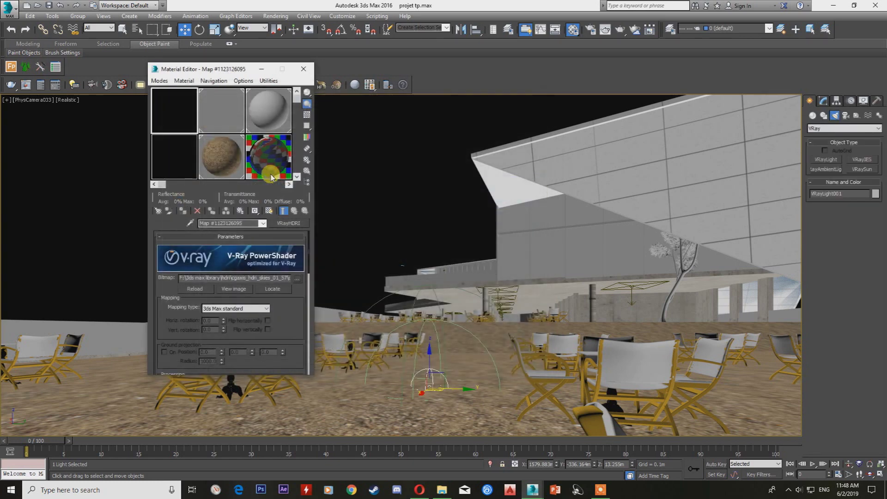
{"action": "left_click", "coordinate": [284, 279]}
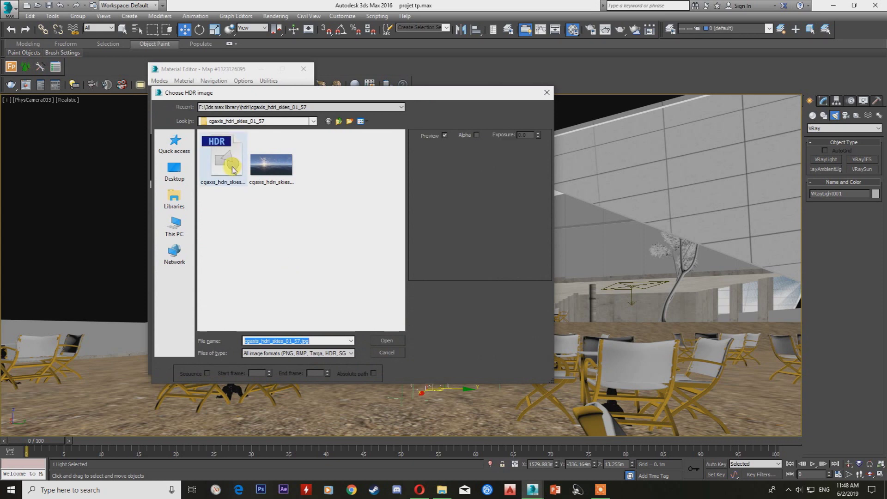
{"action": "double_click", "coordinate": [232, 167]}
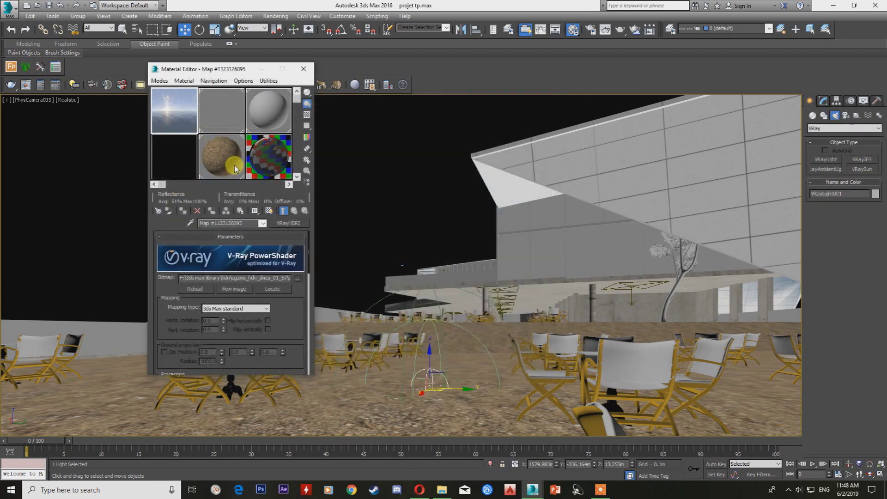
Change the VRayHDRI map's mapping type to Spherical
{"action": "left_click", "coordinate": [246, 309]}
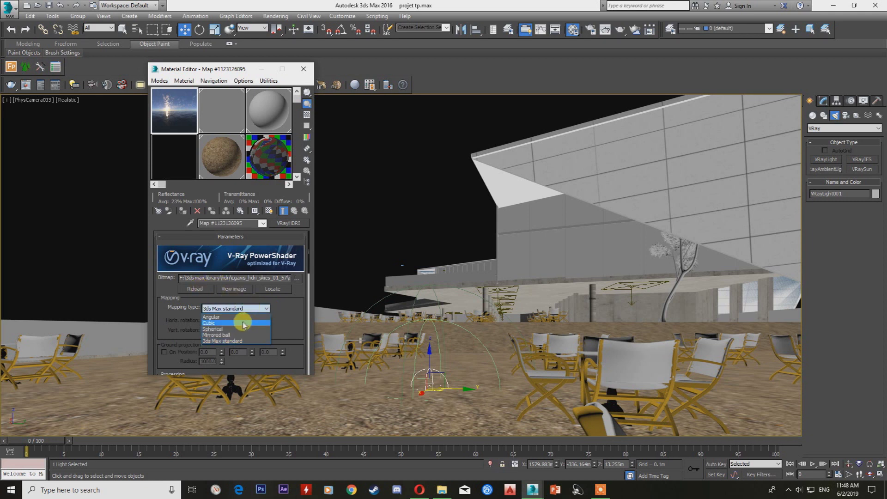
{"action": "left_click", "coordinate": [221, 326]}
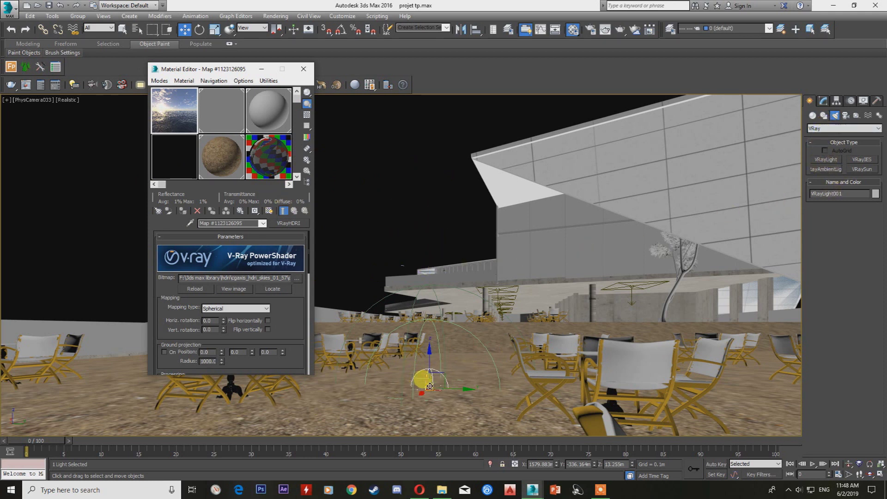
Assign the VRayHDRI sky map to VRayLight001's texture slot as an instance
{"action": "left_click", "coordinate": [822, 102]}
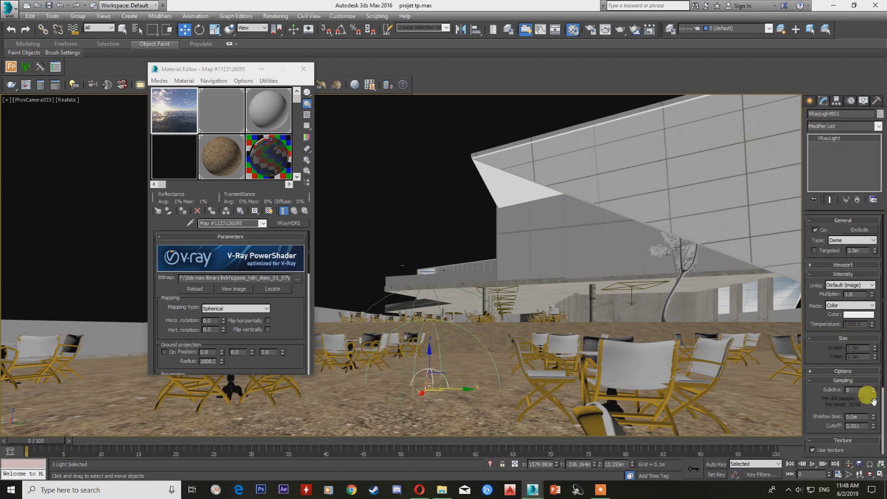
{"action": "scroll", "coordinate": [867, 395], "scroll_direction": "down", "scroll_amount": 3}
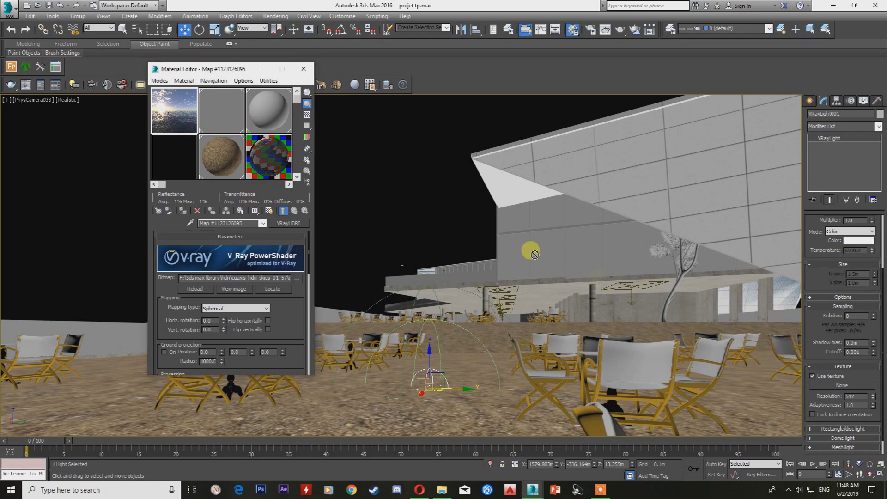
{"action": "left_click", "coordinate": [844, 385]}
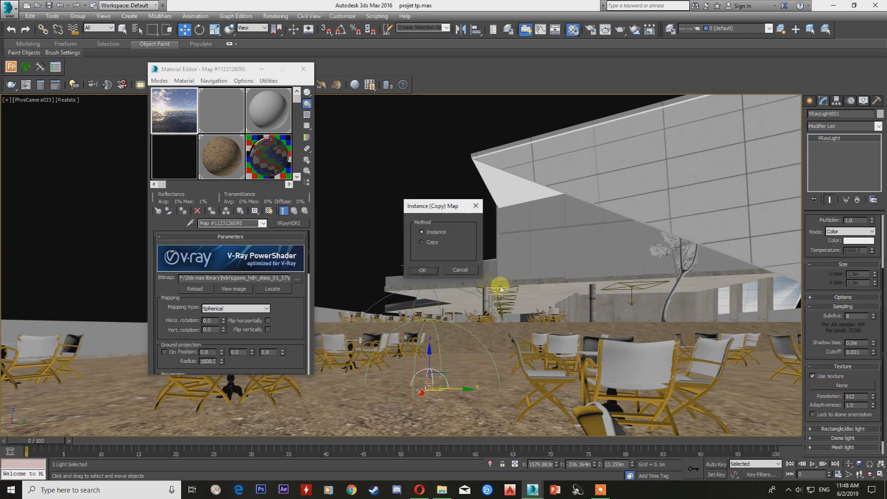
{"action": "left_click", "coordinate": [422, 269]}
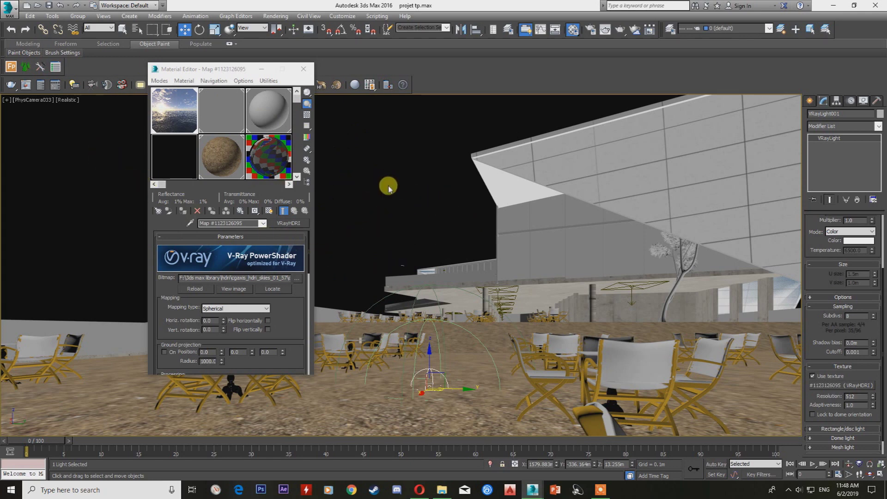
{"action": "key", "text": "8"}
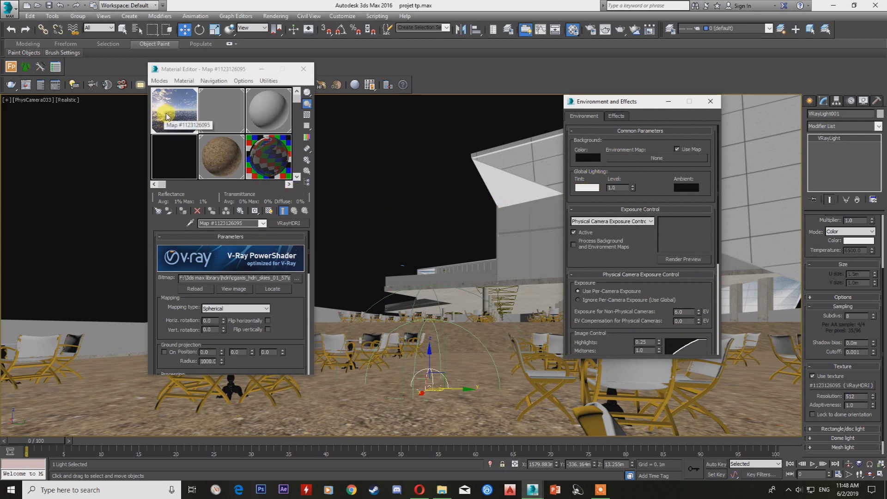
Instance the VRayHDRI map onto the Environment Map button and display it as the background
{"action": "left_click_drag", "start_coordinate": [168, 110], "coordinate": [639, 158]}
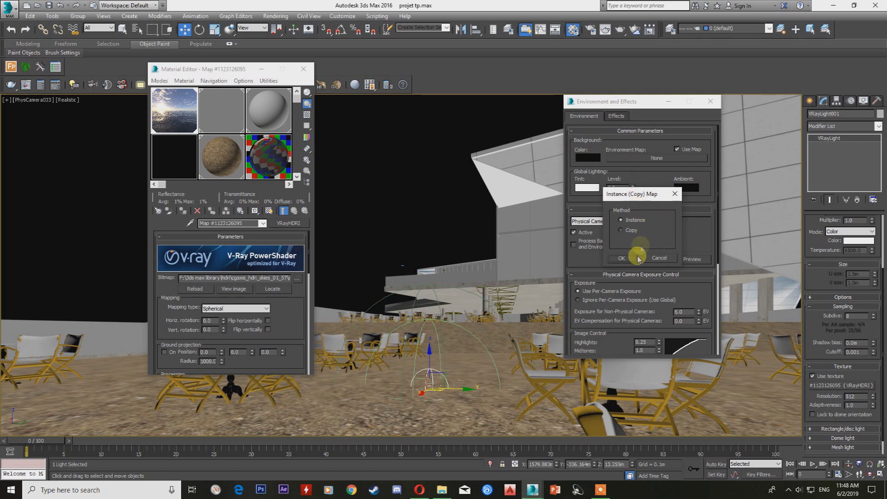
{"action": "left_click", "coordinate": [628, 259]}
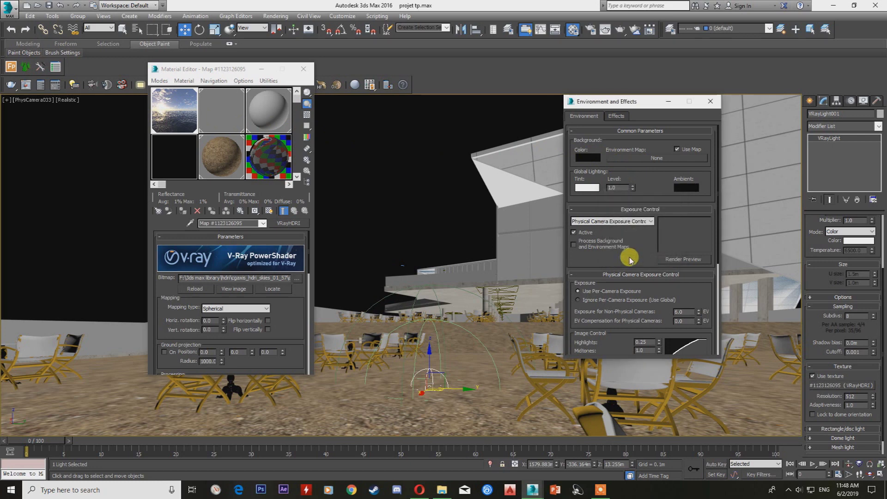
{"action": "left_click", "coordinate": [688, 158]}
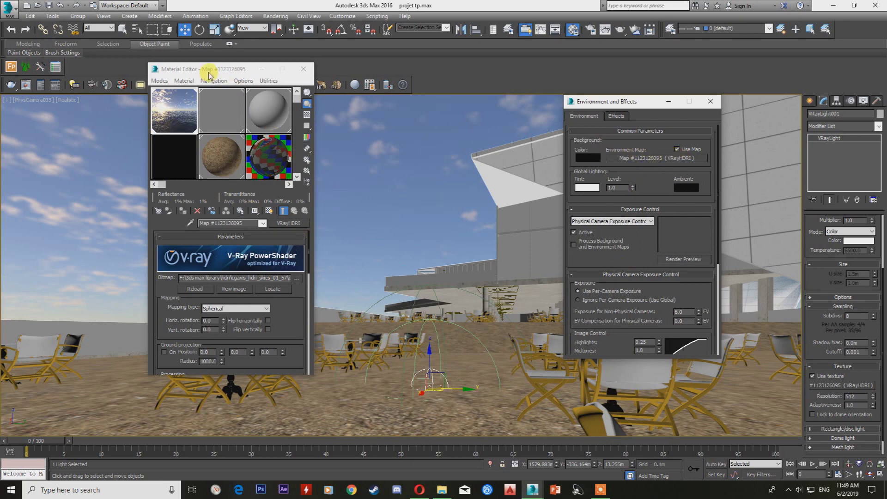
{"action": "left_click_drag", "start_coordinate": [209, 70], "coordinate": [430, 94]}
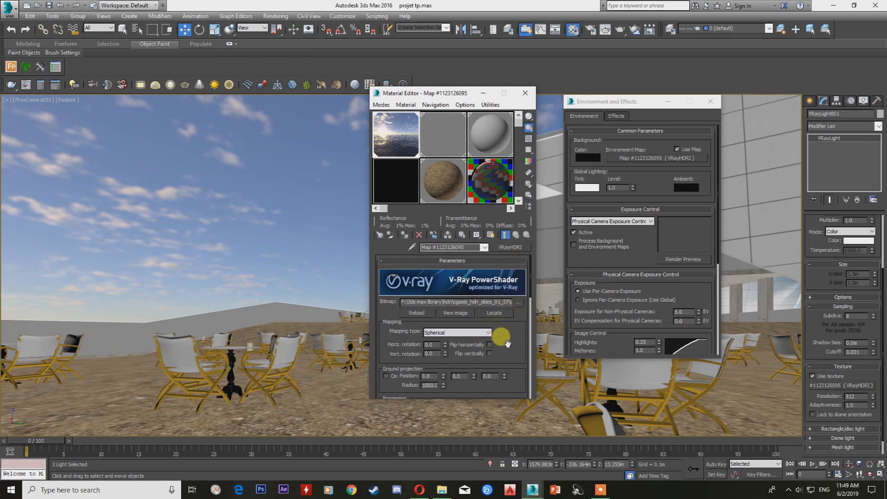
{"action": "mouse_move", "coordinate": [518, 344]}
{"action": "left_mouse_down"}
{"action": "mouse_move", "coordinate": [518, 246]}
{"action": "mouse_move", "coordinate": [519, 347]}
{"action": "left_mouse_up"}
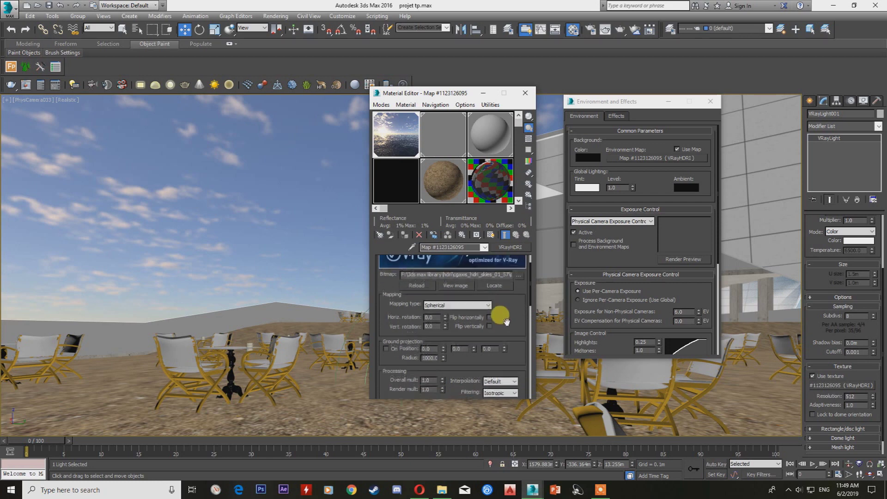
{"action": "left_click", "coordinate": [11, 85]}
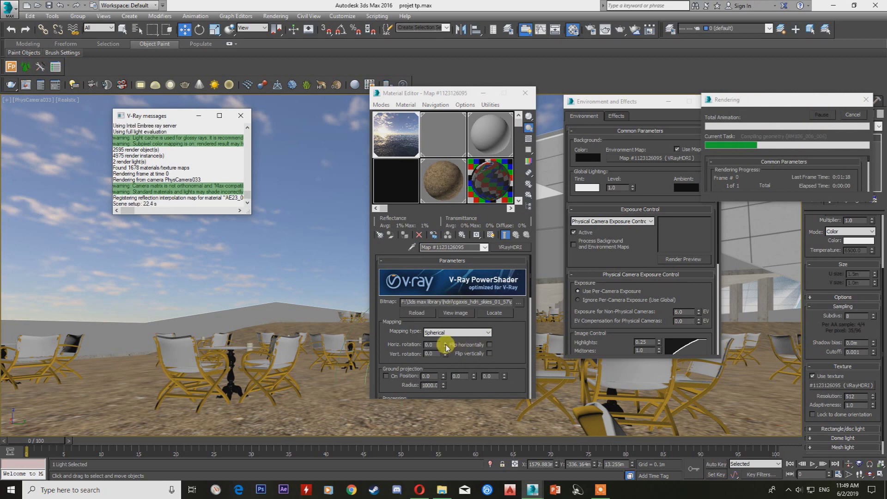
{"action": "scroll", "coordinate": [535, 286], "scroll_direction": "down", "scroll_amount": 1}
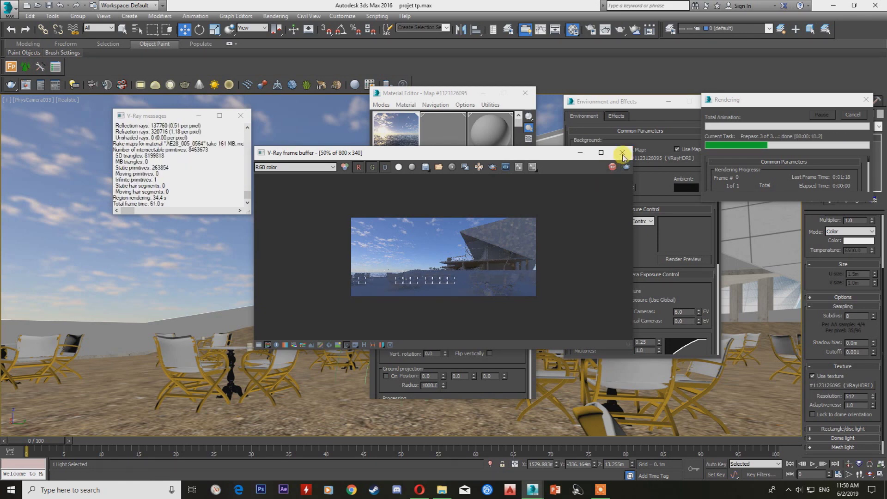
Close the V-Ray frame buffer once the test render of the cafe finishes
{"action": "left_click", "coordinate": [622, 153]}
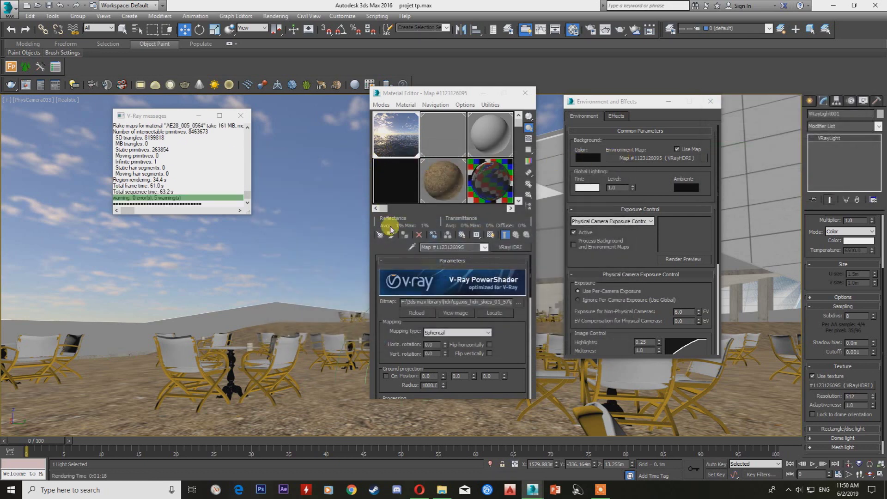
Drag the VRayHDRI Horiz. rotation spinner to turn the sky, then render the camera view again
{"action": "mouse_move", "coordinate": [447, 345]}
{"action": "left_mouse_down"}
{"action": "mouse_move", "coordinate": [446, 320]}
{"action": "mouse_move", "coordinate": [431, 302]}
{"action": "left_mouse_up"}
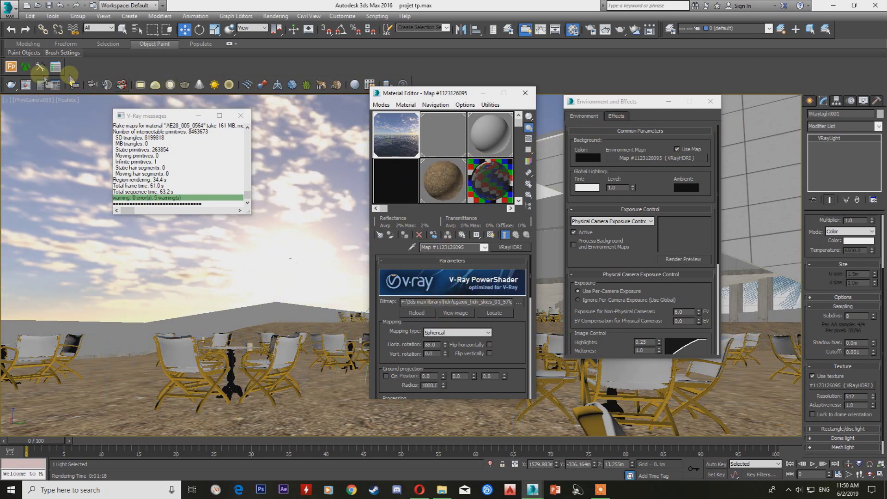
{"action": "left_click", "coordinate": [13, 84]}
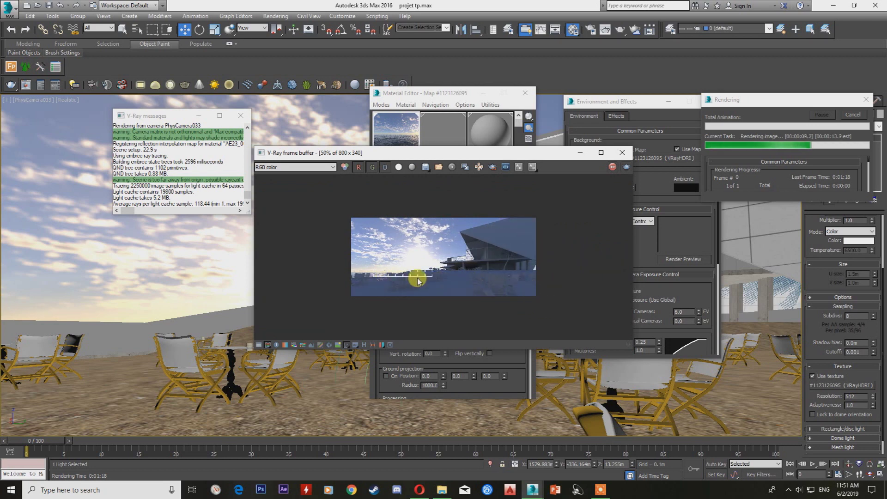
{"action": "scroll", "coordinate": [487, 293], "scroll_direction": "up", "scroll_amount": 1}
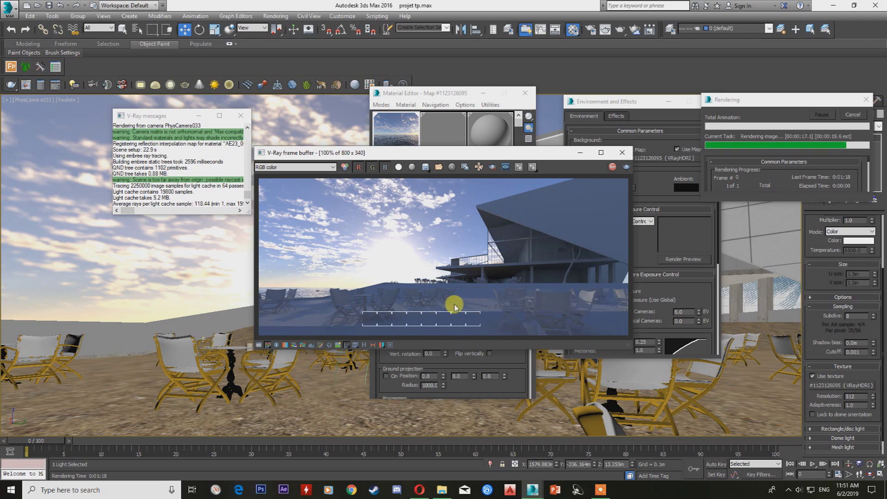
{"action": "scroll", "coordinate": [452, 307], "scroll_direction": "down", "scroll_amount": 1}
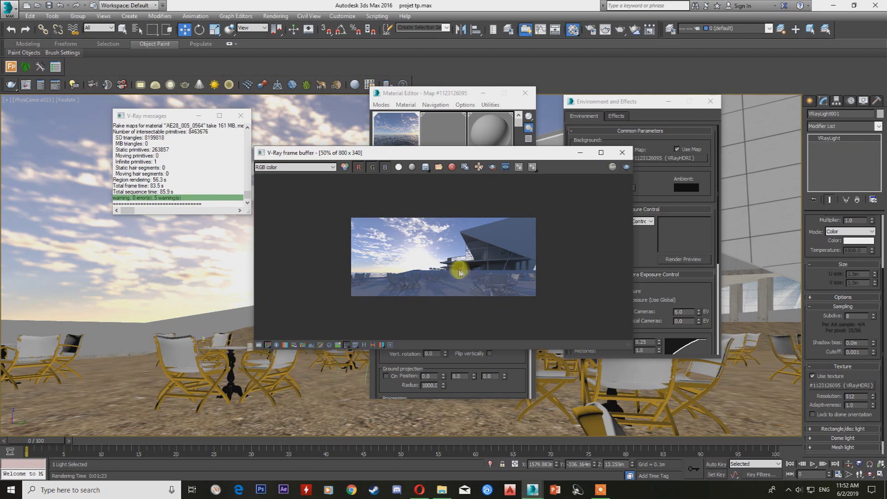
{"action": "scroll", "coordinate": [442, 271], "scroll_direction": "up", "scroll_amount": 1}
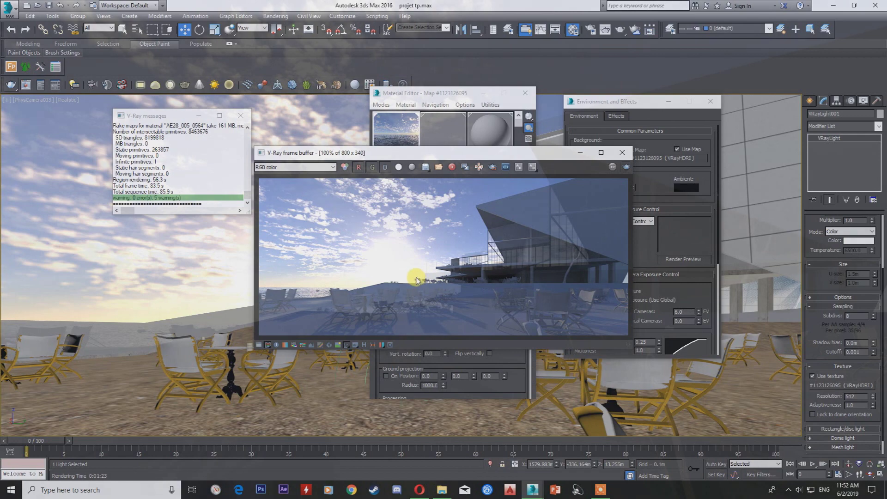